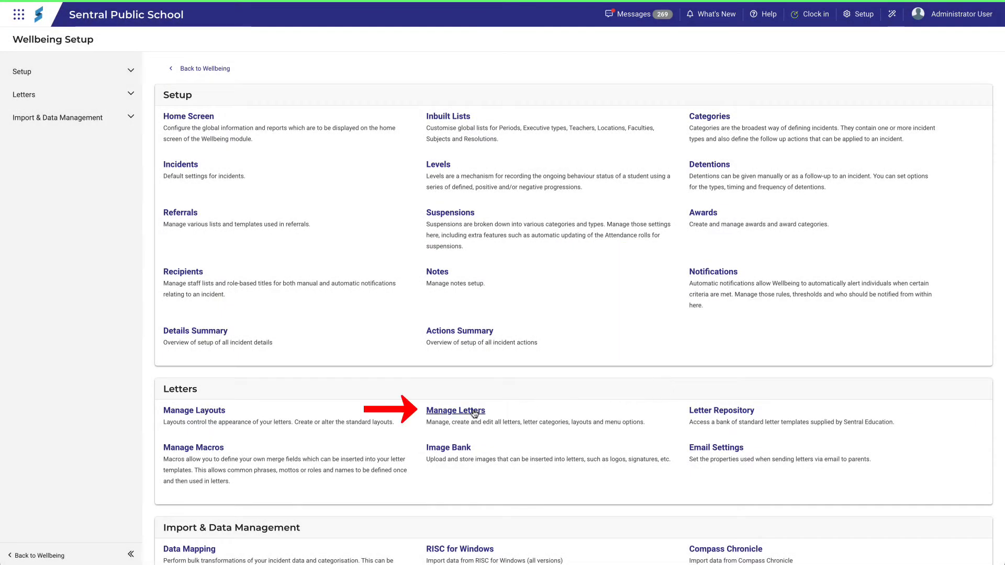
# Step: Open the Wellbeing letter management page and look over the letter groups and their templates
pyautogui.click(478, 410)
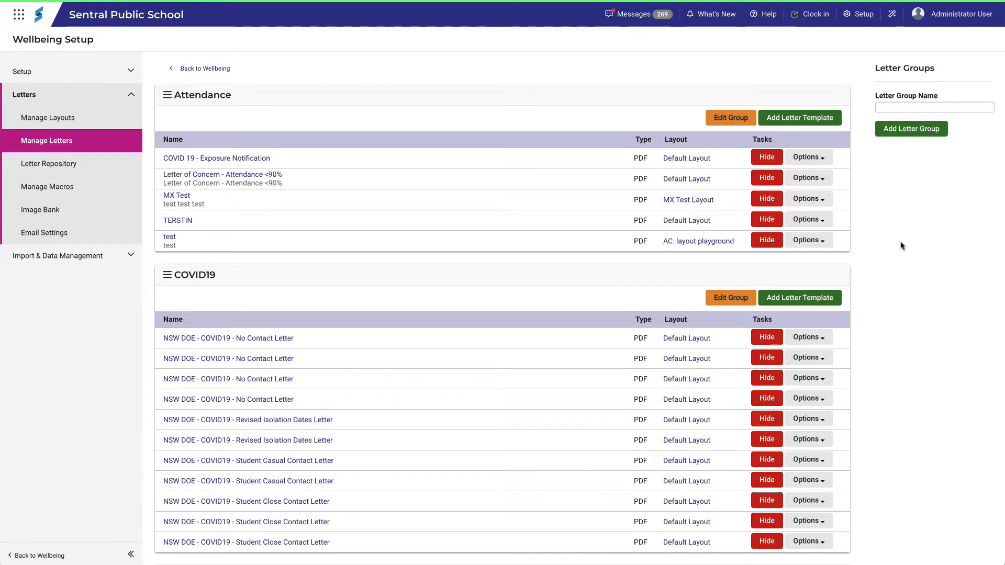
pyautogui.scroll(-7, 901, 245)
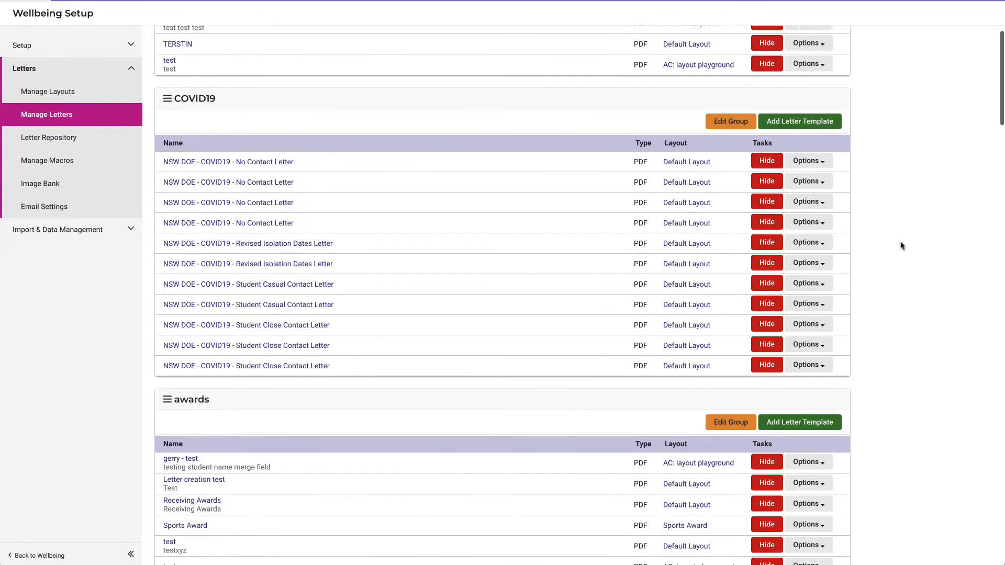
pyautogui.scroll(7, 902, 245)
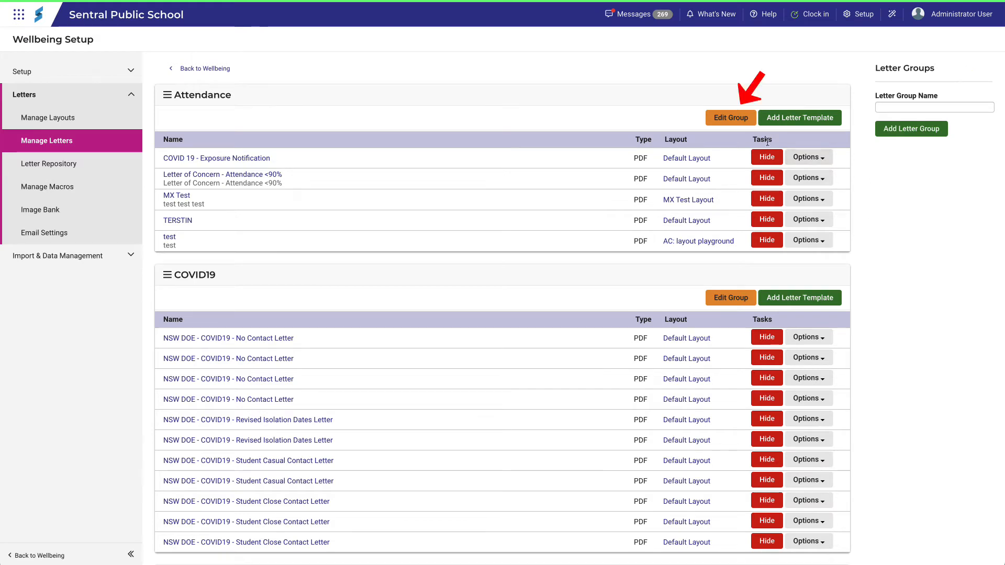
# Step: View the Attendance letter group's name and applicable category settings, and leave them without saving
pyautogui.click(748, 124)
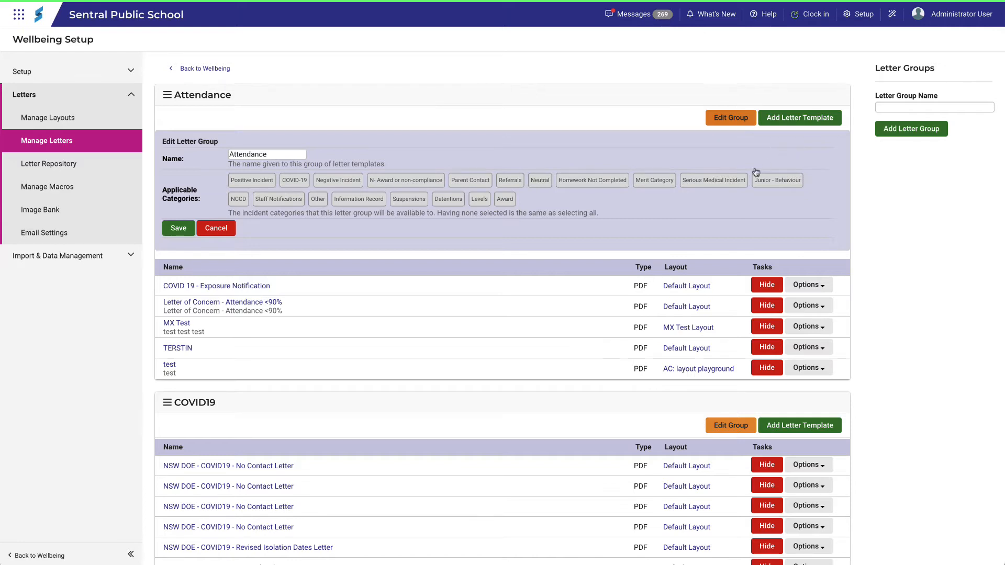
pyautogui.click(227, 231)
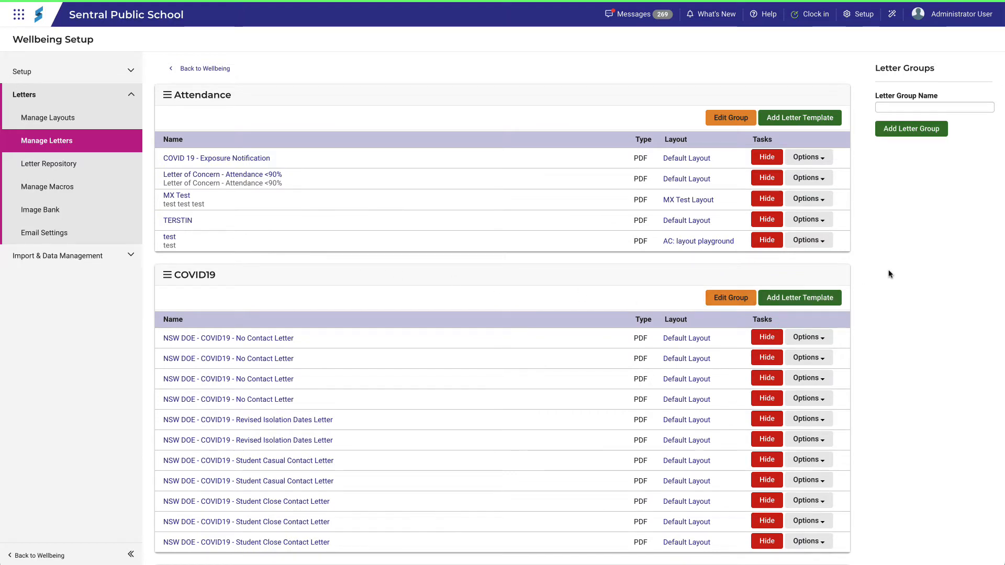
# Step: Add a PDF letter template named AAA to the Positive group, with description "For AAA students" and the Default Layout
pyautogui.scroll(-8, 888, 274)
pyautogui.scroll(-5, 889, 273)
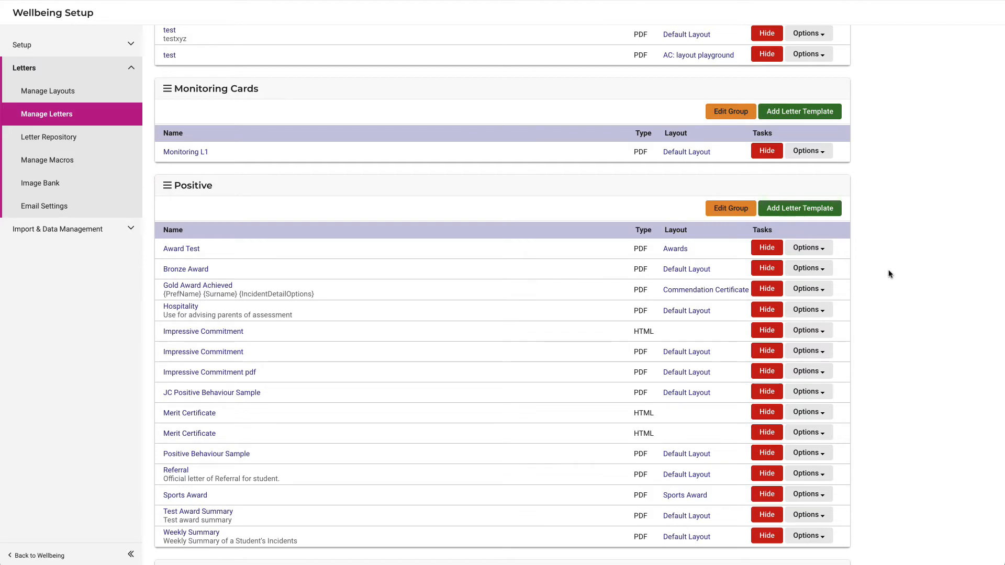
pyautogui.click(833, 211)
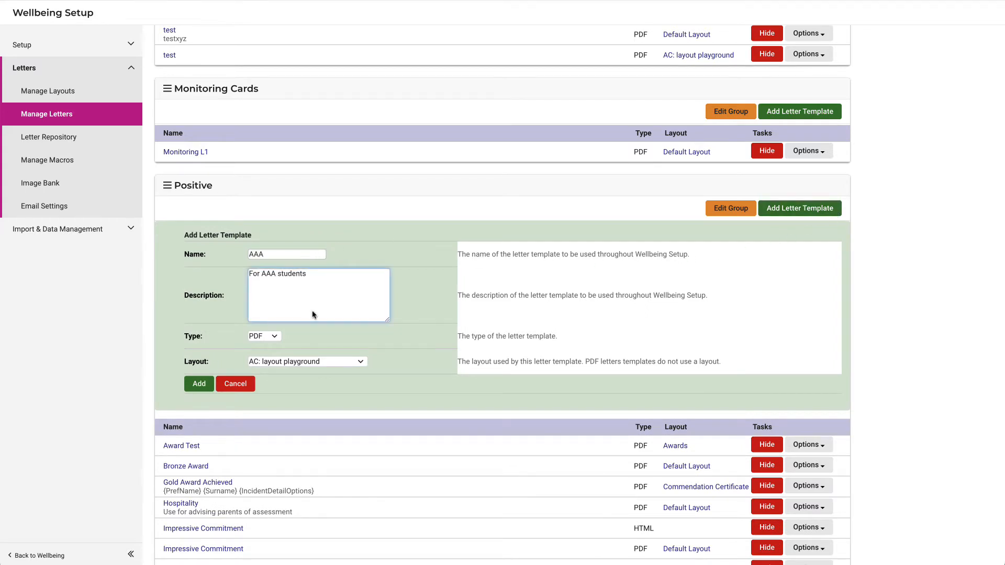
pyautogui.click(325, 341)
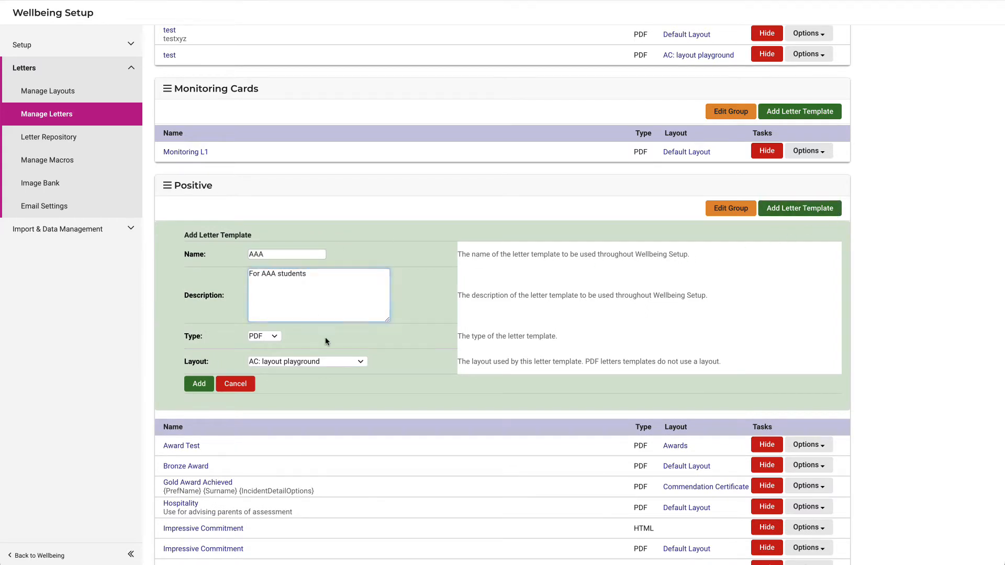
pyautogui.click(360, 362)
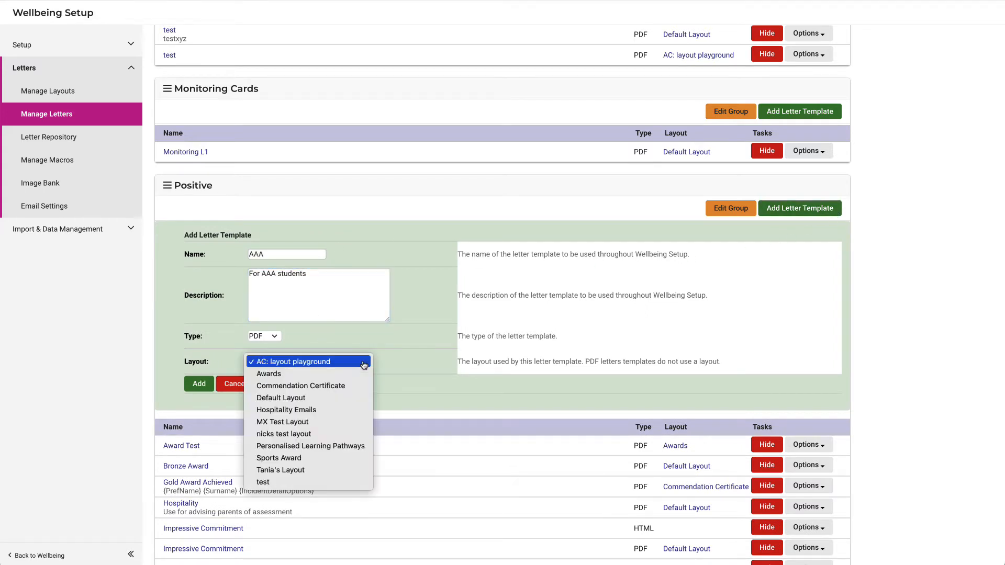
pyautogui.click(300, 398)
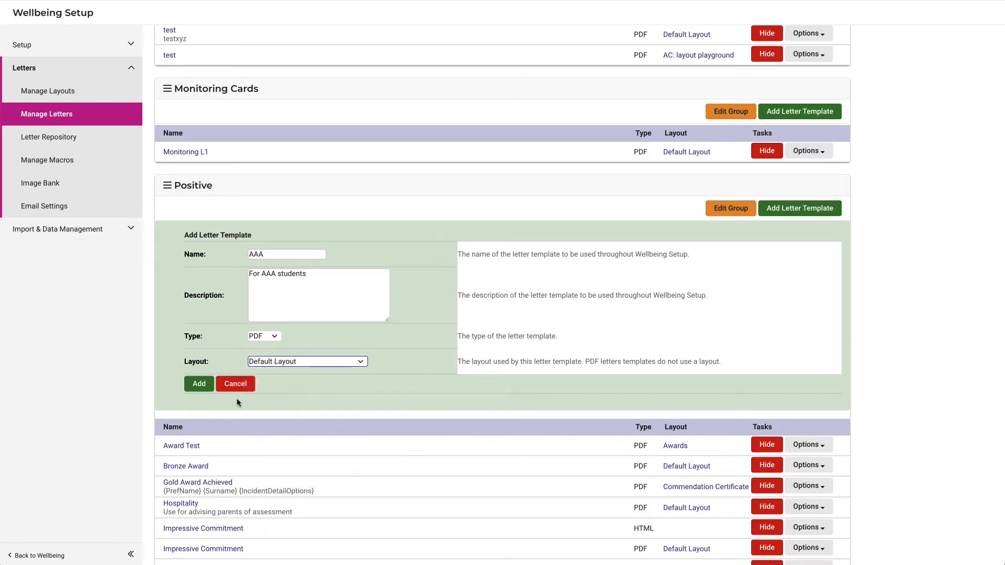
pyautogui.click(199, 386)
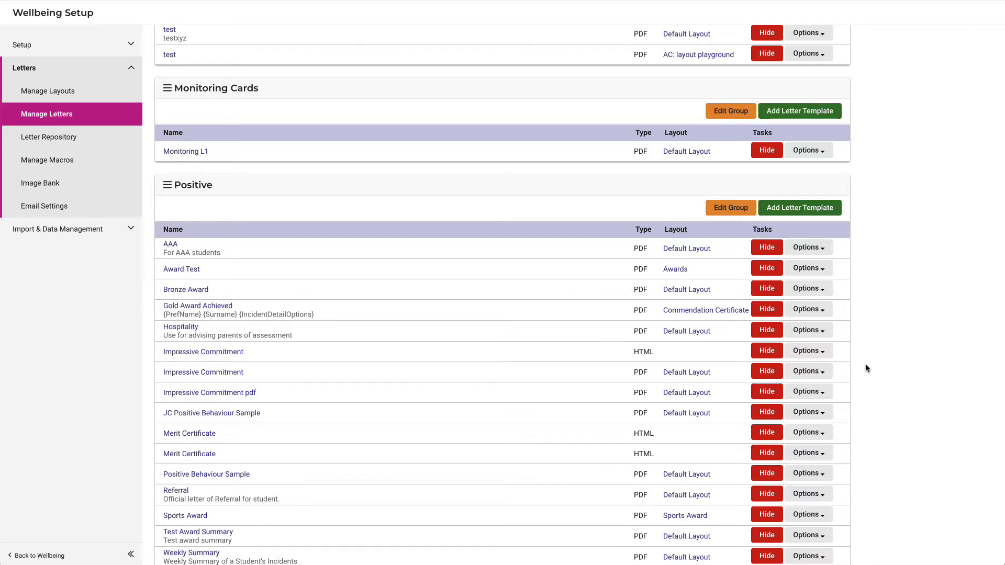
# Step: Open the AAA letter template for editing and review the components of its design
pyautogui.click(826, 252)
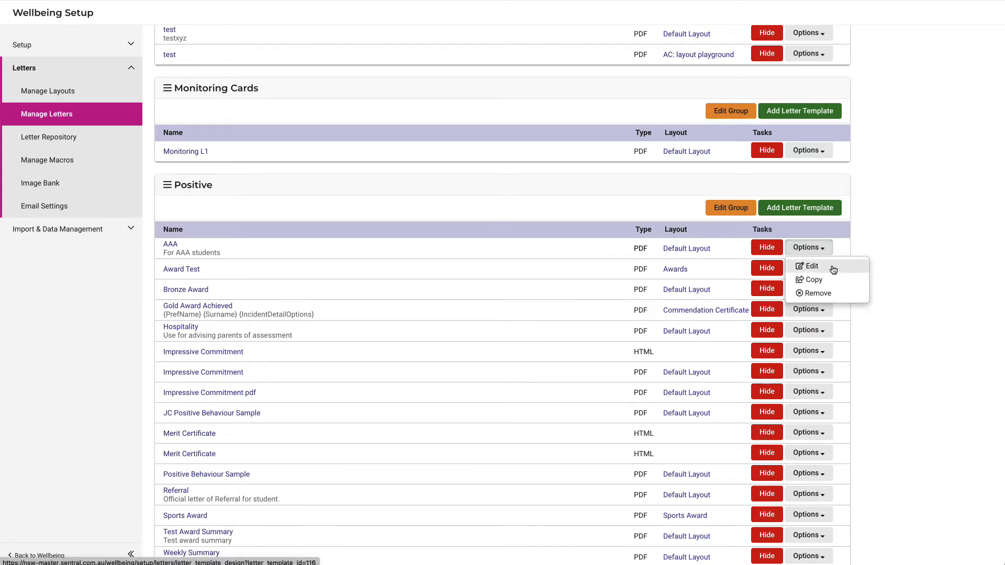
pyautogui.click(833, 270)
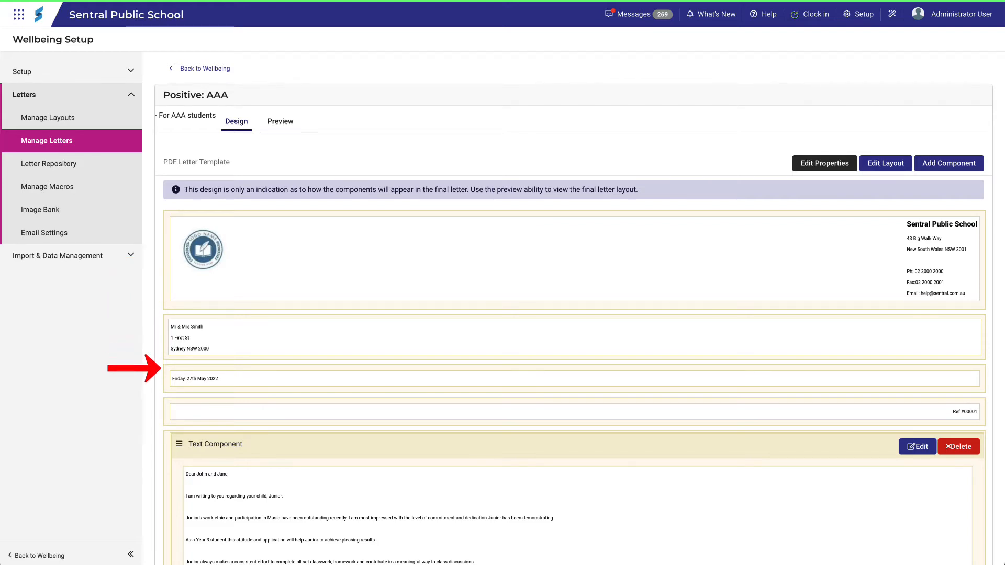
pyautogui.scroll(-5, 996, 322)
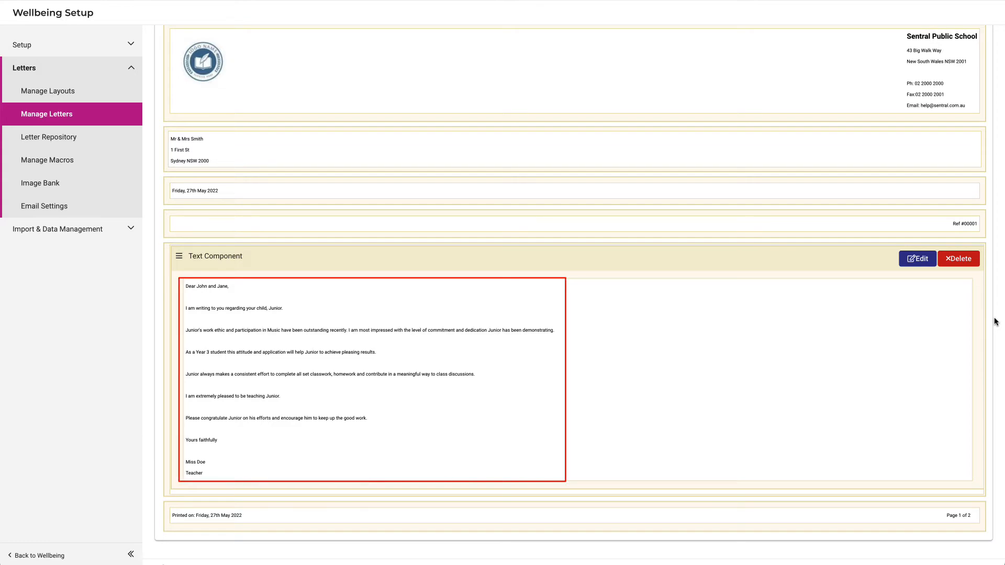
pyautogui.scroll(5, 996, 322)
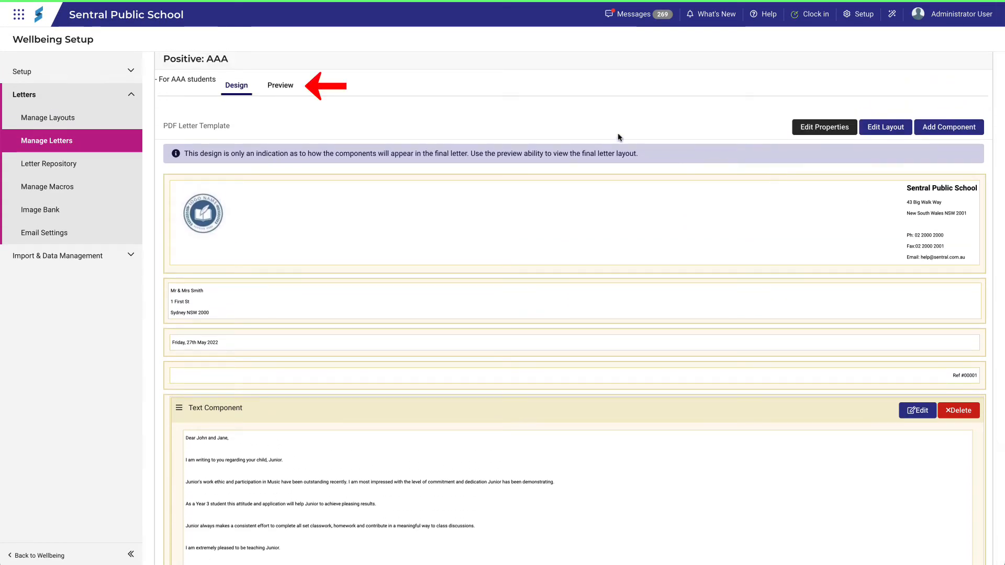
# Step: Preview the AAA letter as a PDF and return to its design
pyautogui.click(288, 87)
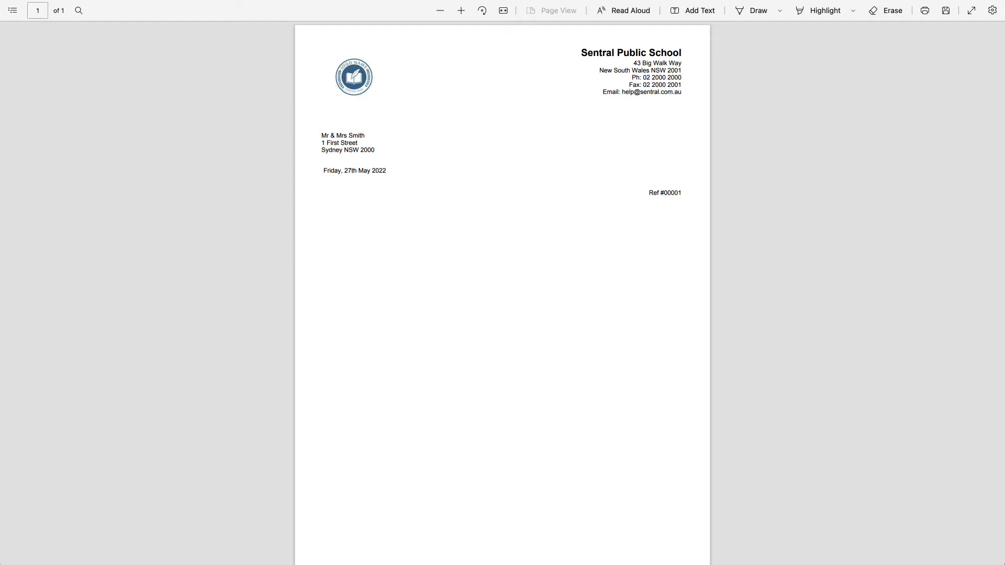
pyautogui.click(305, 1)
pyautogui.click(643, 229)
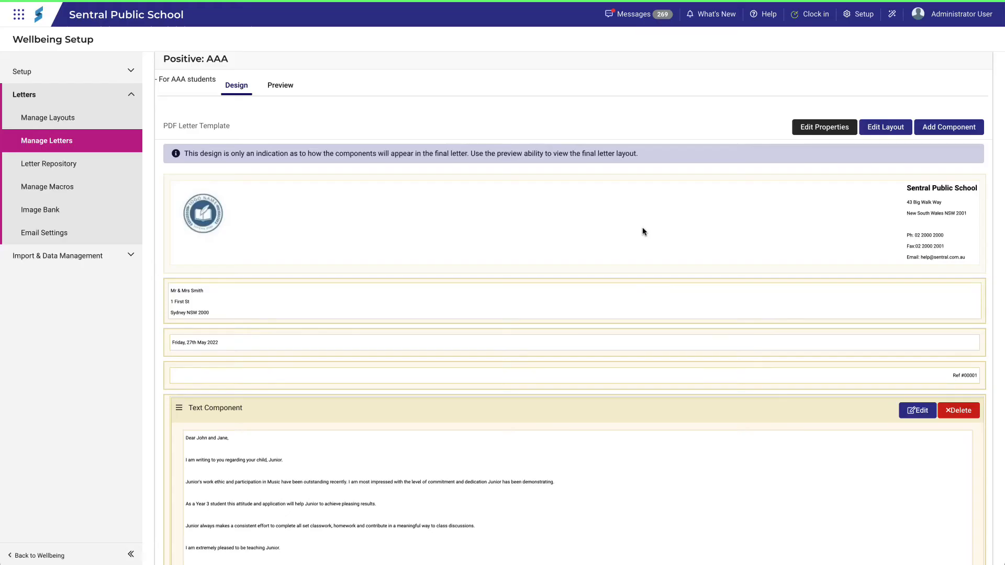
# Step: Edit the AAA letter's text component to begin with "Dear" and the Parent Names merge field, add blank lines below, and save it
pyautogui.scroll(-3, 846, 444)
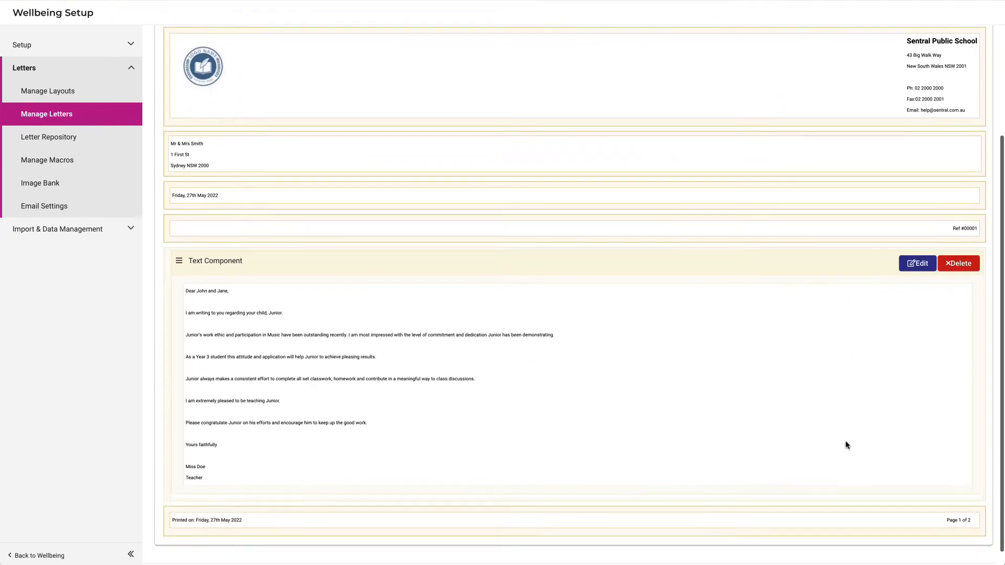
pyautogui.scroll(-1, 846, 445)
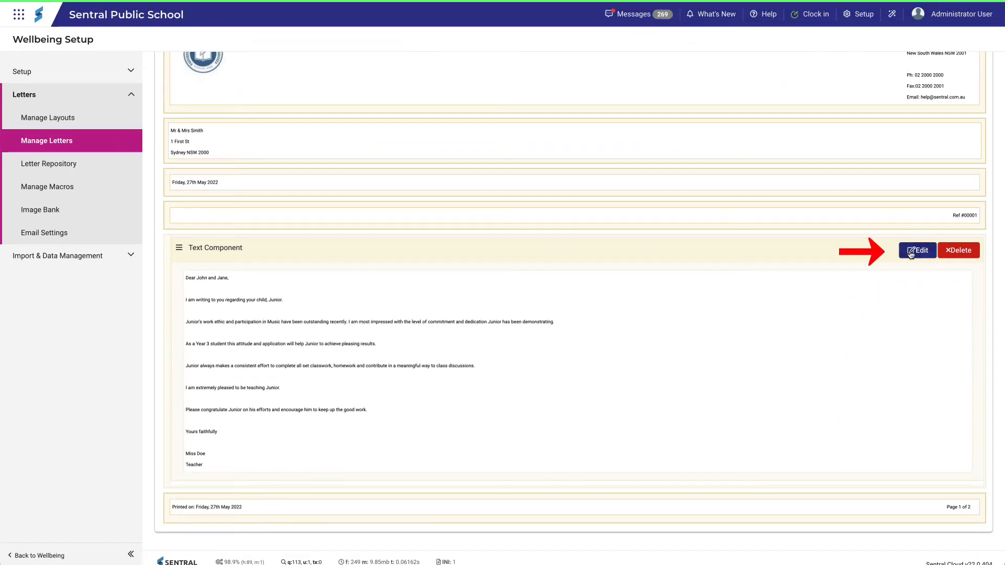
pyautogui.click(910, 252)
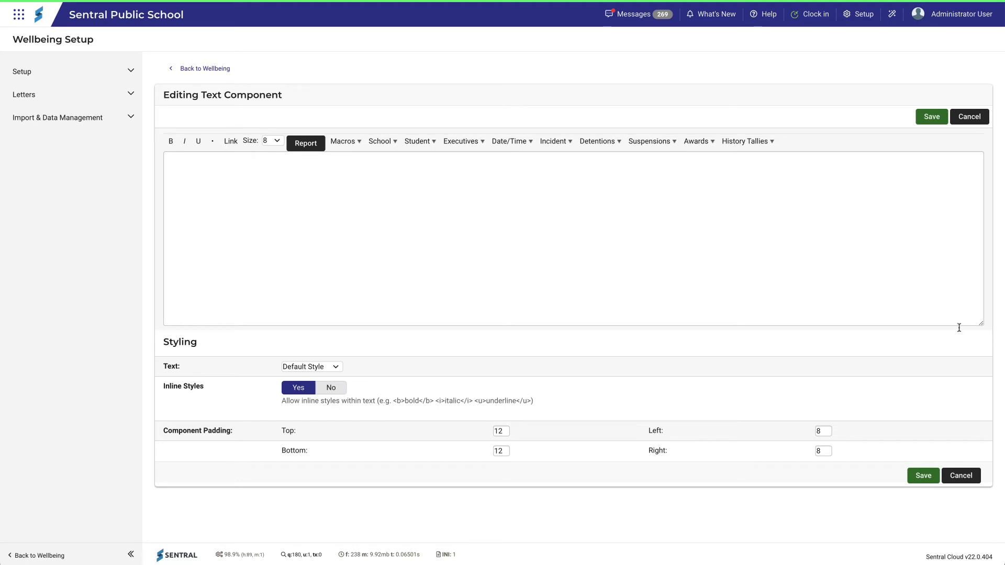
pyautogui.click(296, 176)
pyautogui.write('Dear')
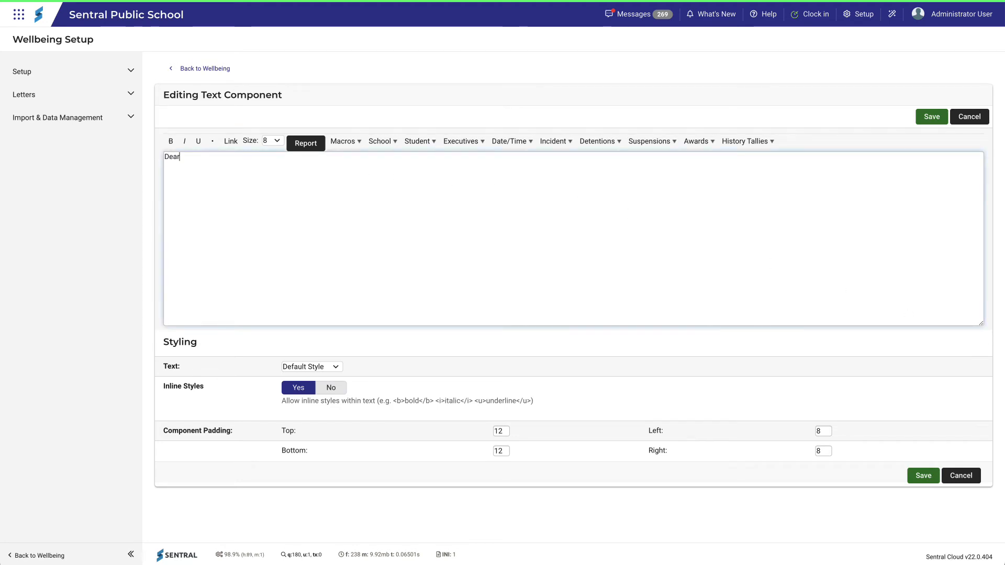
pyautogui.click(421, 143)
pyautogui.moveTo(430, 156)
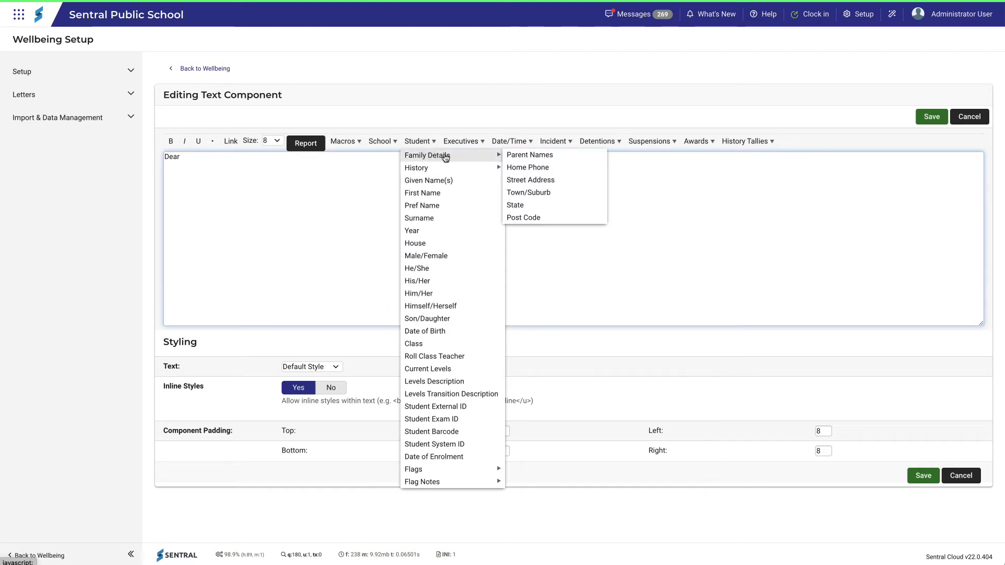
pyautogui.click(515, 157)
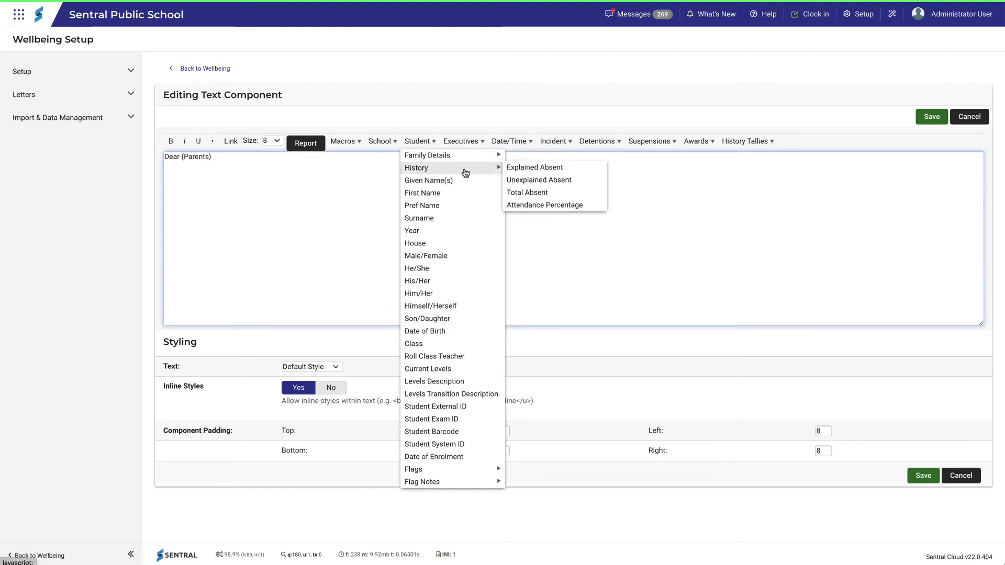
pyautogui.press('Return')
pyautogui.press('Return')
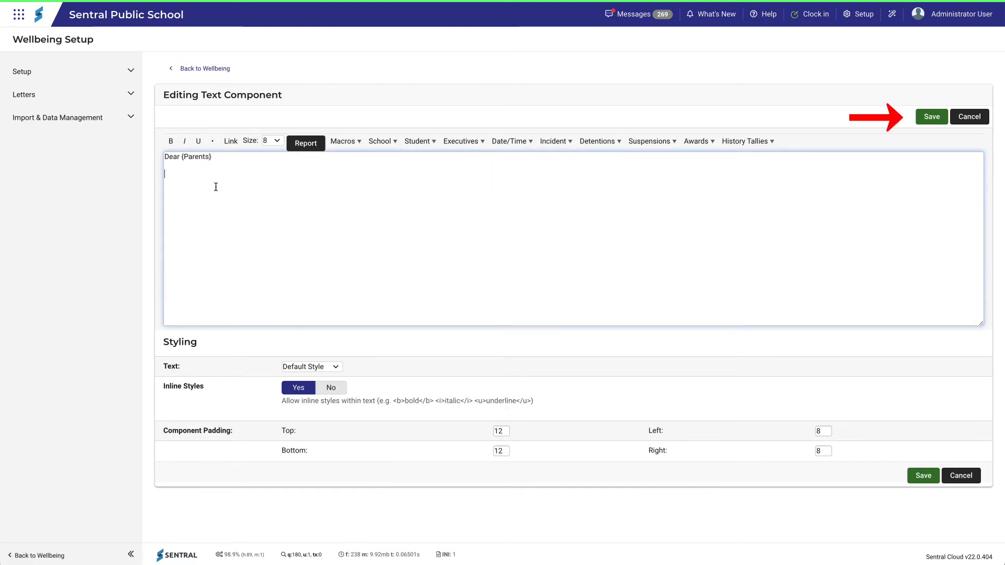
pyautogui.click(925, 118)
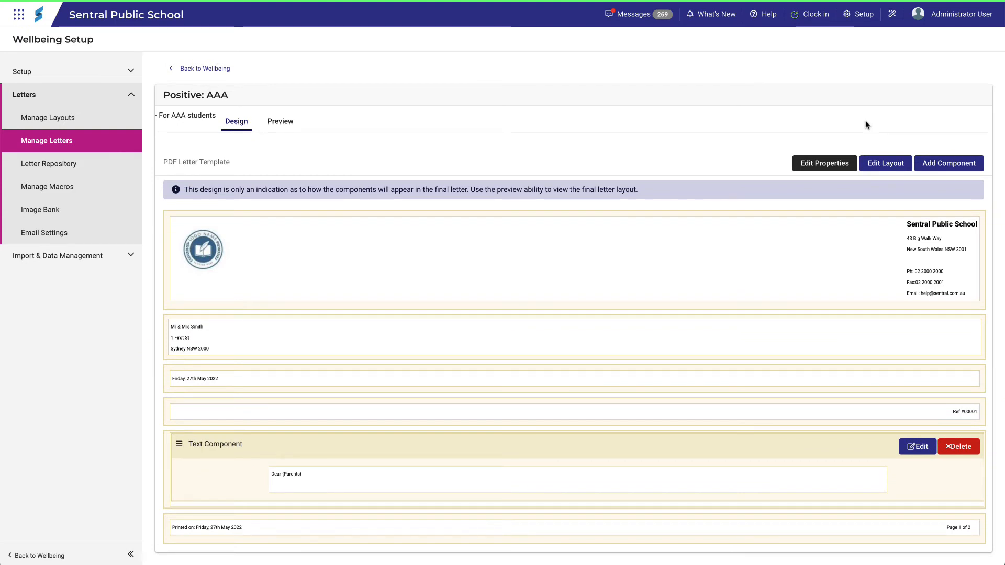
# Step: In the text component, below the greeting, add the student First Name merge field followed by "has been working at AAA status."
pyautogui.click(905, 445)
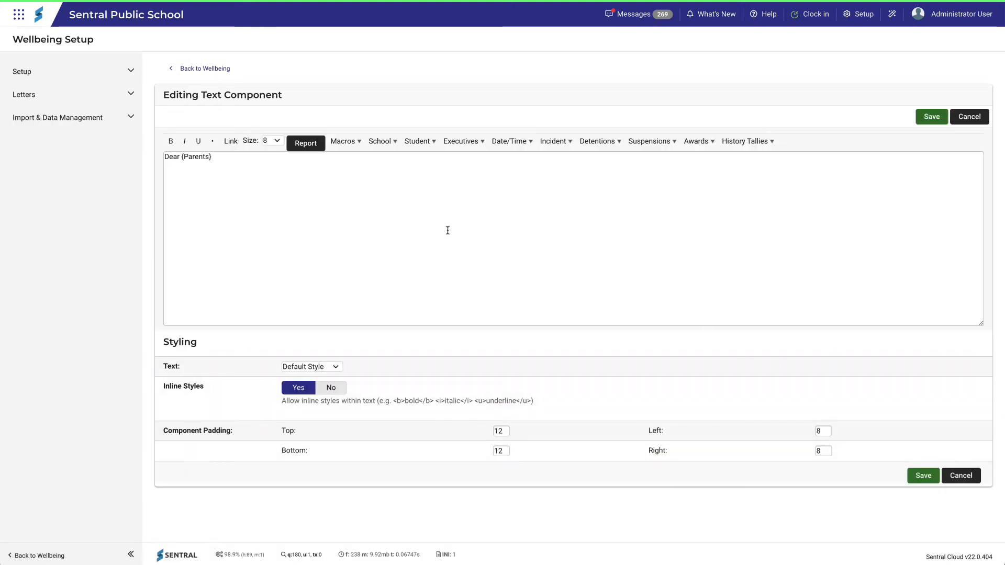
pyautogui.click(223, 187)
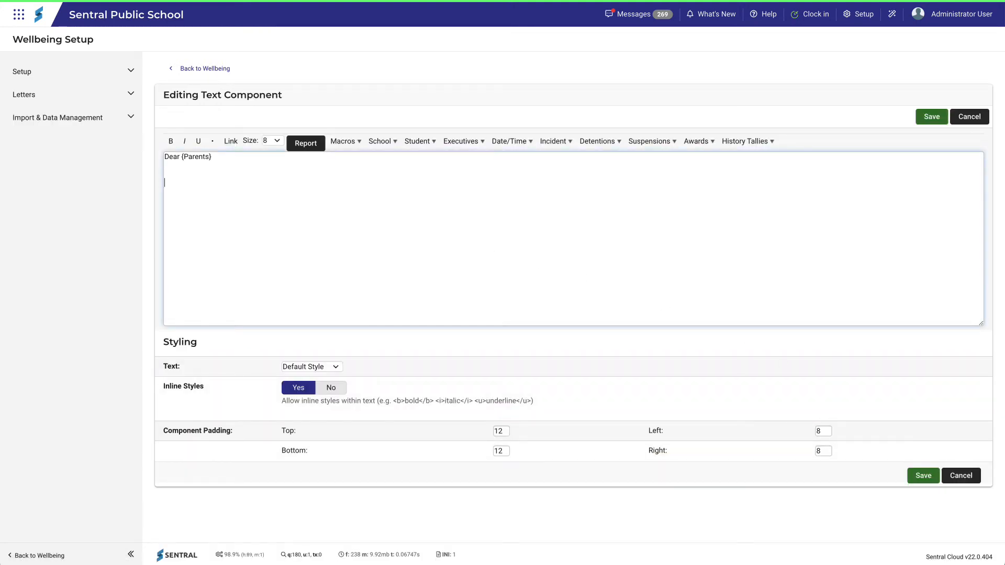
pyautogui.click(419, 148)
pyautogui.click(422, 192)
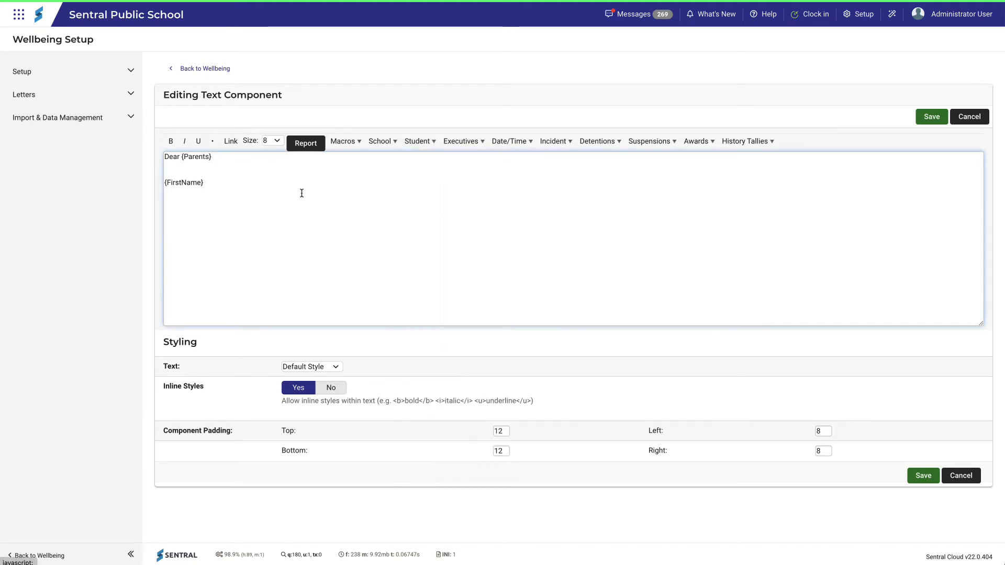
pyautogui.write('has been working at AAA status.')
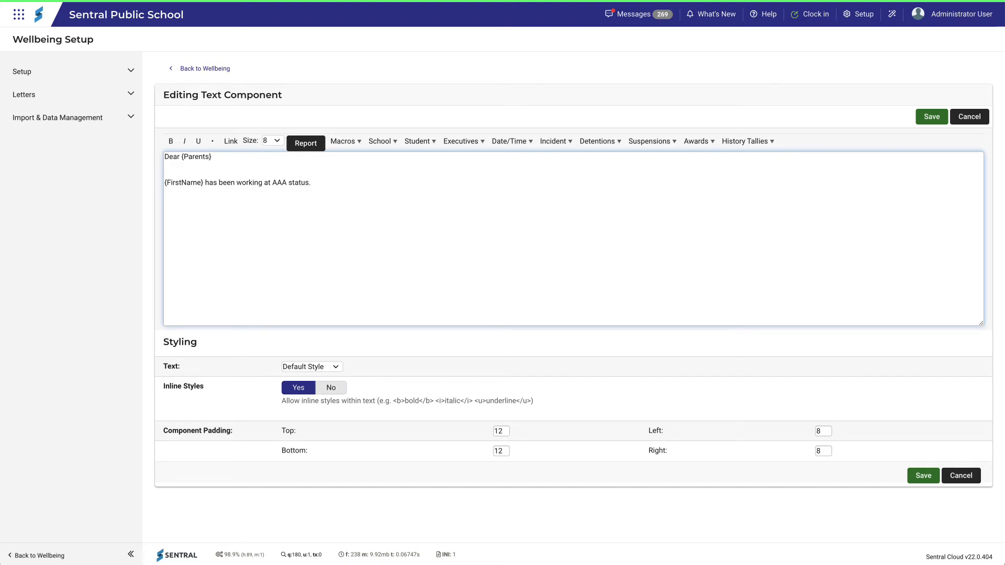
# Step: Add the closing "Yours faithfully," with the incident Teacher Name merge field below it, and save the text component
pyautogui.press('Return')
pyautogui.press('Return')
pyautogui.write('Yours faithfully,')
pyautogui.press('Return')
pyautogui.click(553, 141)
pyautogui.moveTo(570, 168)
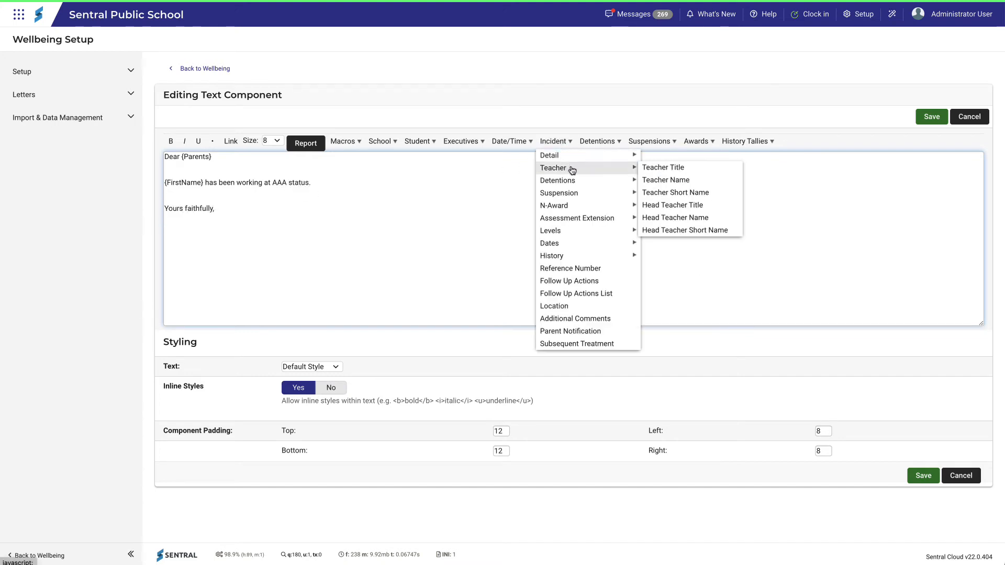
pyautogui.click(658, 181)
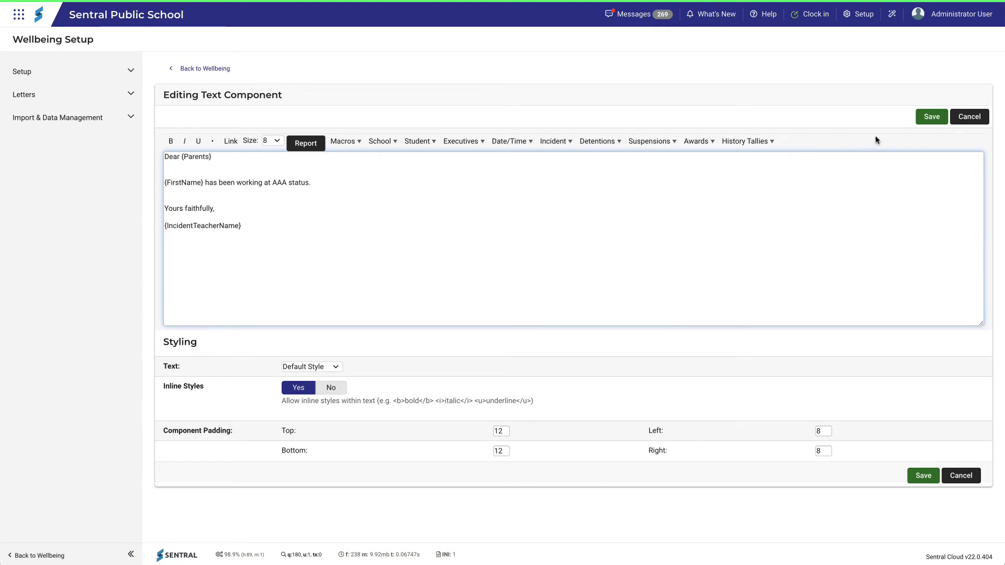
pyautogui.click(921, 119)
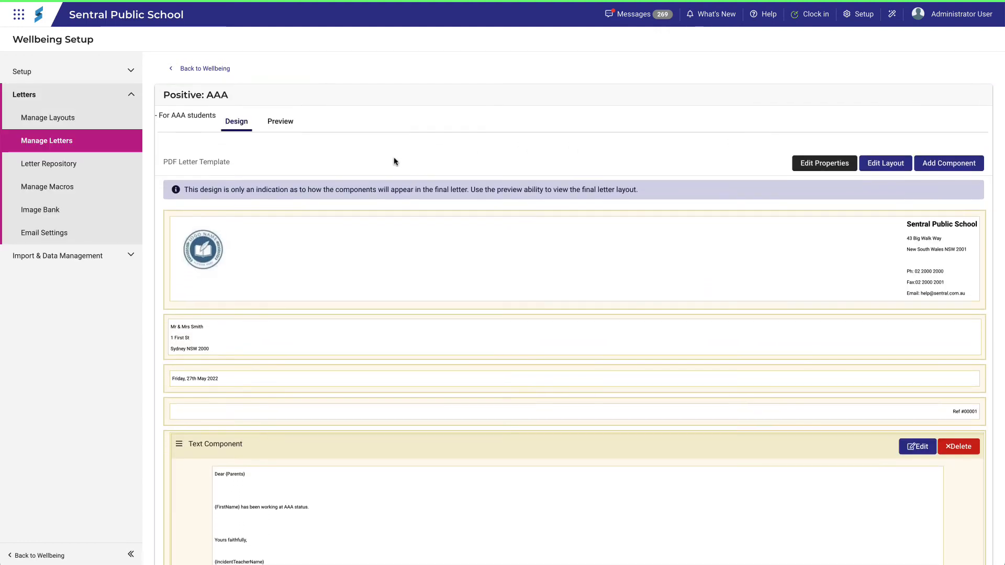
# Step: Generate a preview of the edited AAA letter, close the report dialog and return to the Wellbeing home page
pyautogui.click(277, 123)
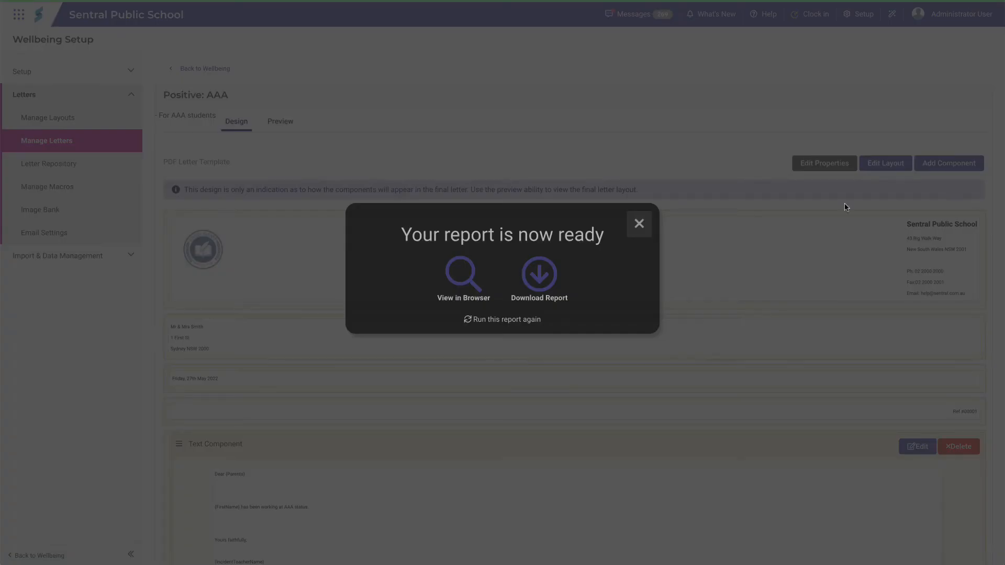
pyautogui.click(641, 225)
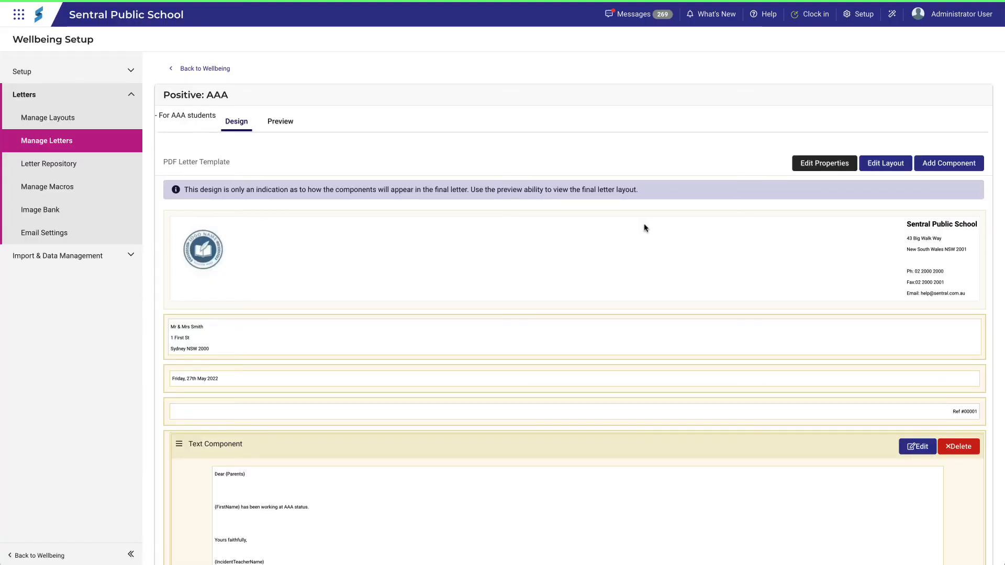
pyautogui.click(225, 70)
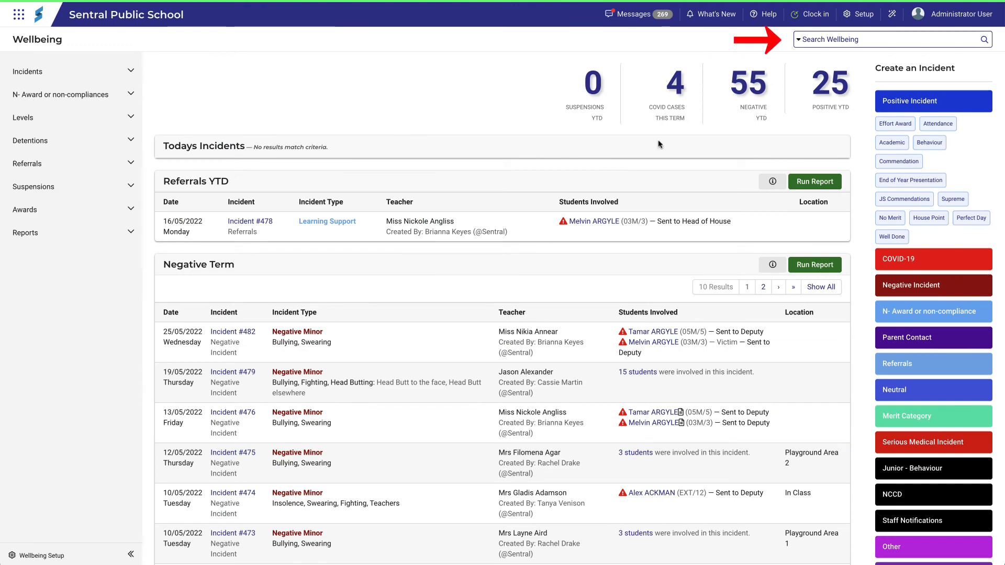
# Step: Search Wellbeing students for "a", open the second listed student's profile and open their Effort Award incident dated 31/01/2022
pyautogui.click(829, 38)
pyautogui.write('a')
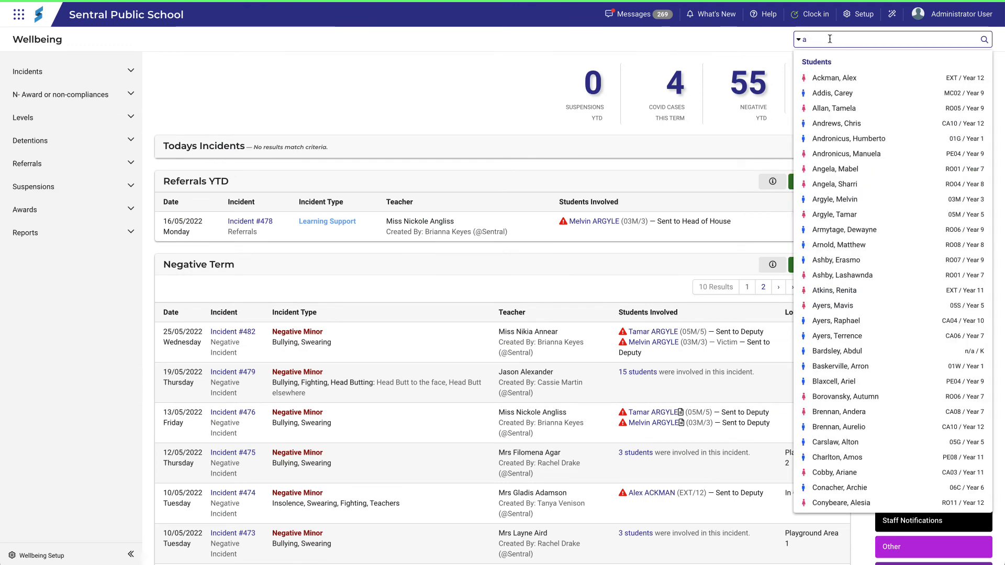
pyautogui.click(851, 93)
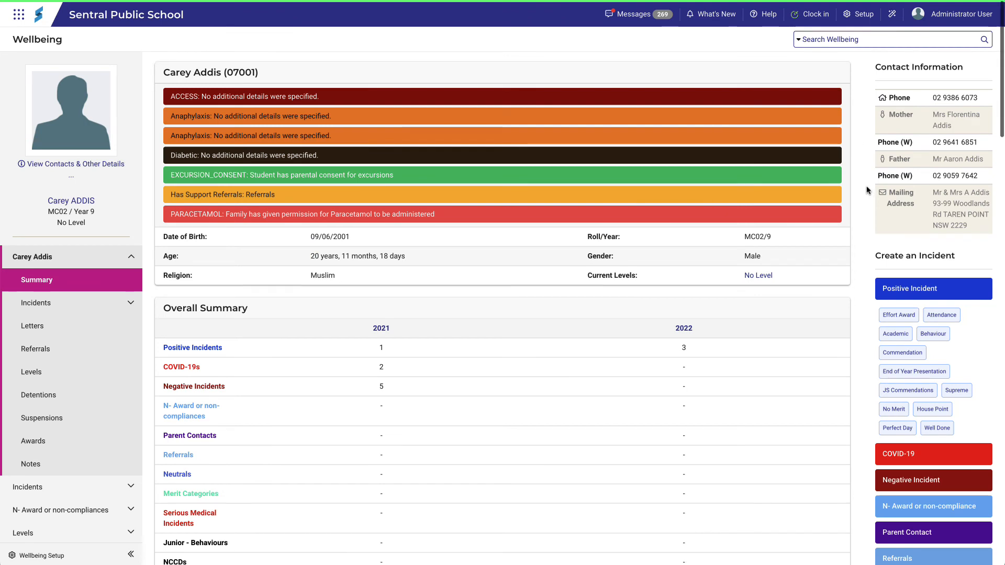
pyautogui.scroll(-5, 866, 185)
pyautogui.scroll(-5, 866, 189)
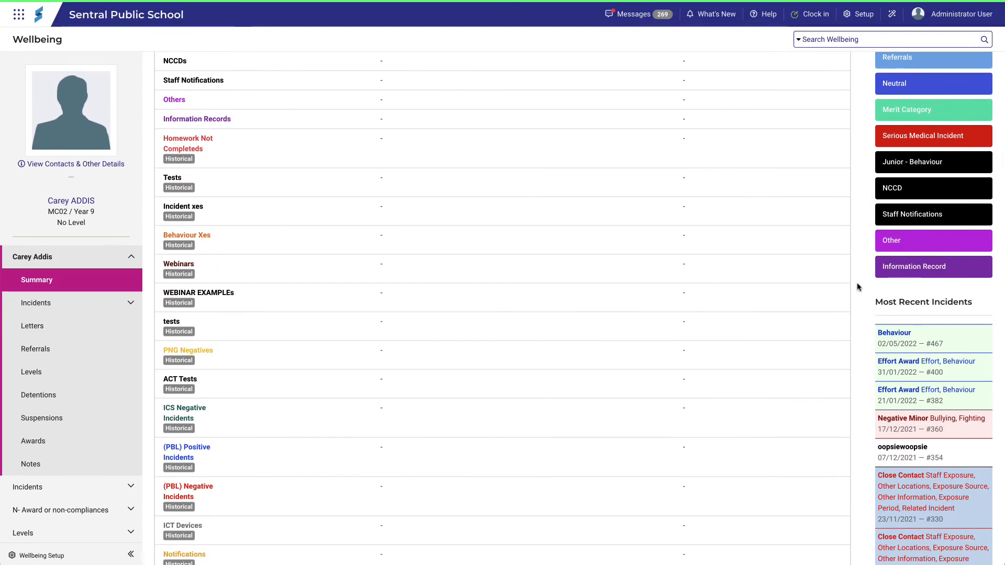
pyautogui.click(891, 375)
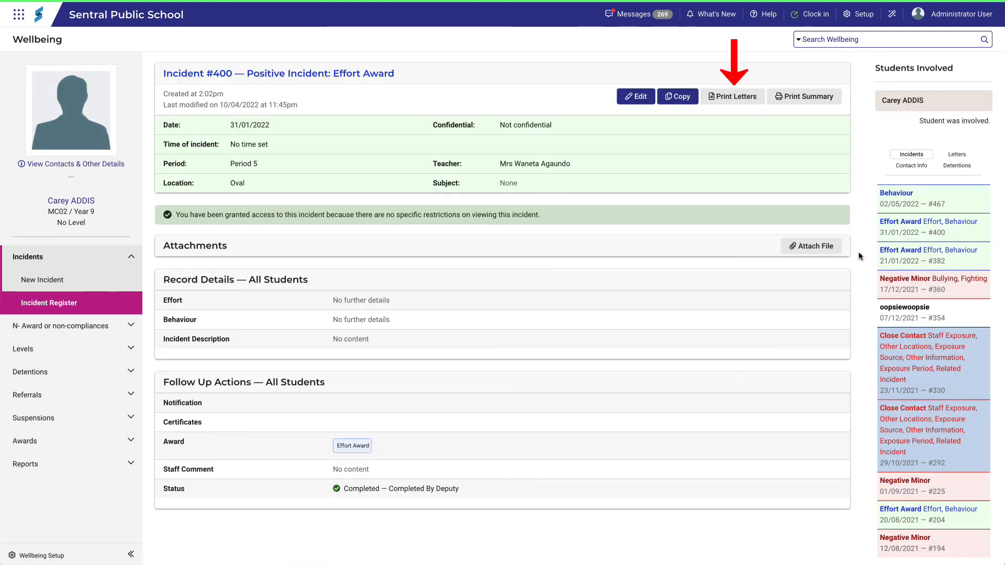
# Step: Generate an incident letter for the student from the AAA template in the Positive group and choose to email it
pyautogui.click(735, 99)
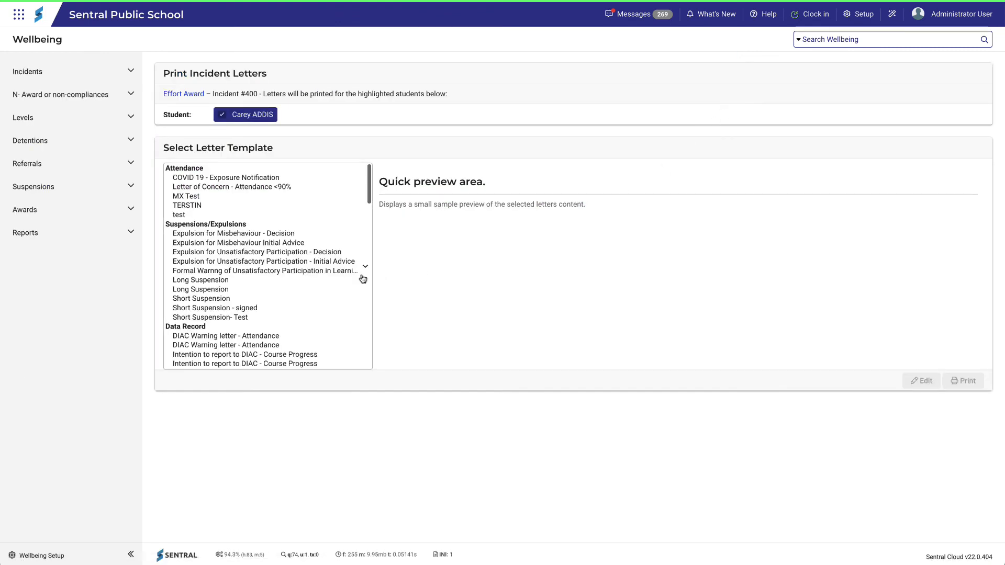
pyautogui.scroll(-5, 363, 279)
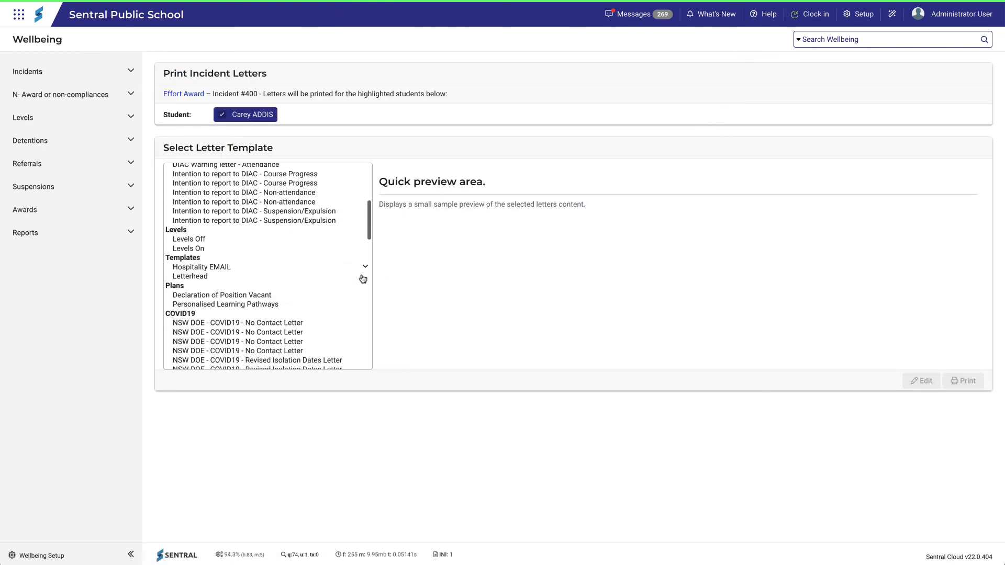
pyautogui.scroll(-5, 362, 279)
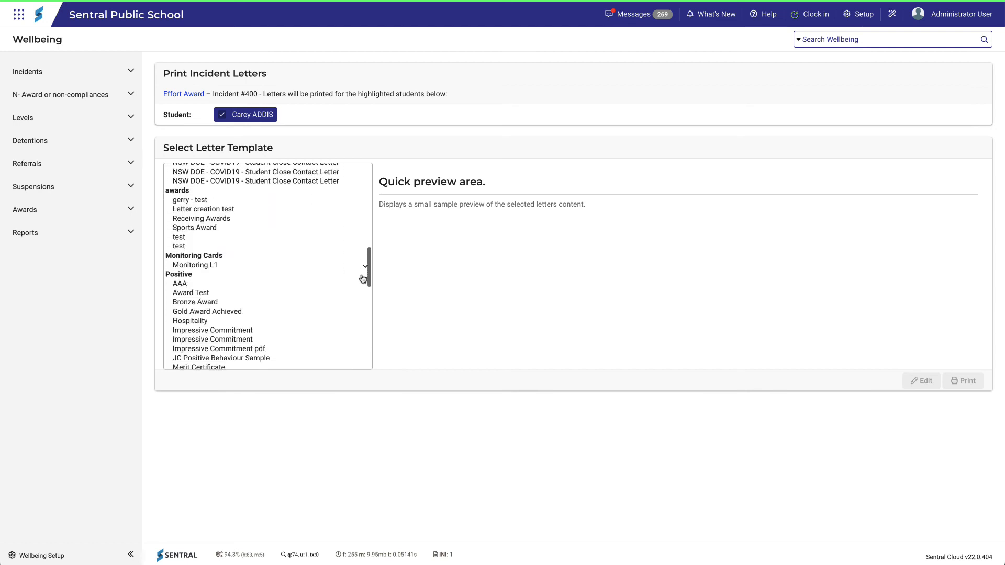
pyautogui.click(186, 285)
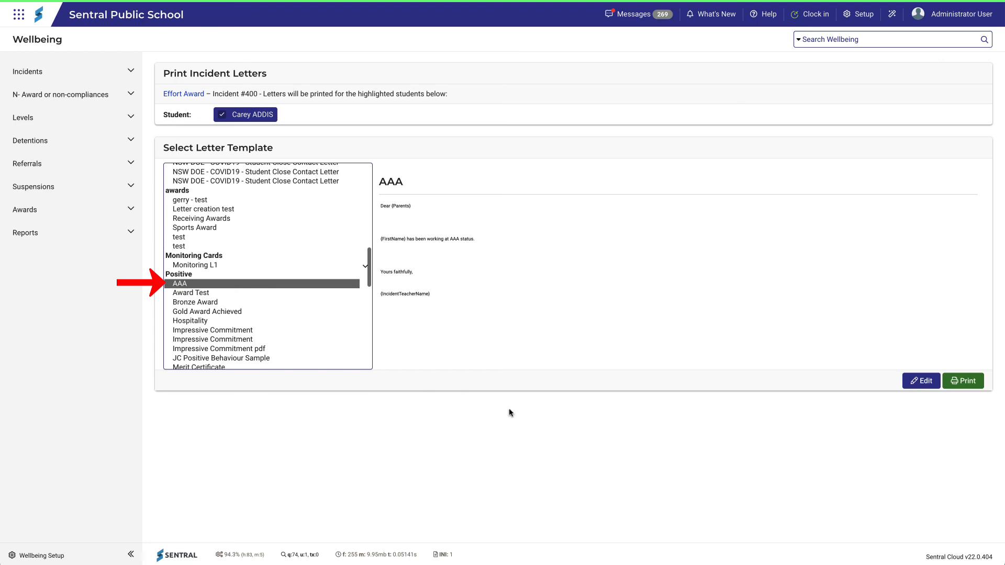
pyautogui.click(949, 388)
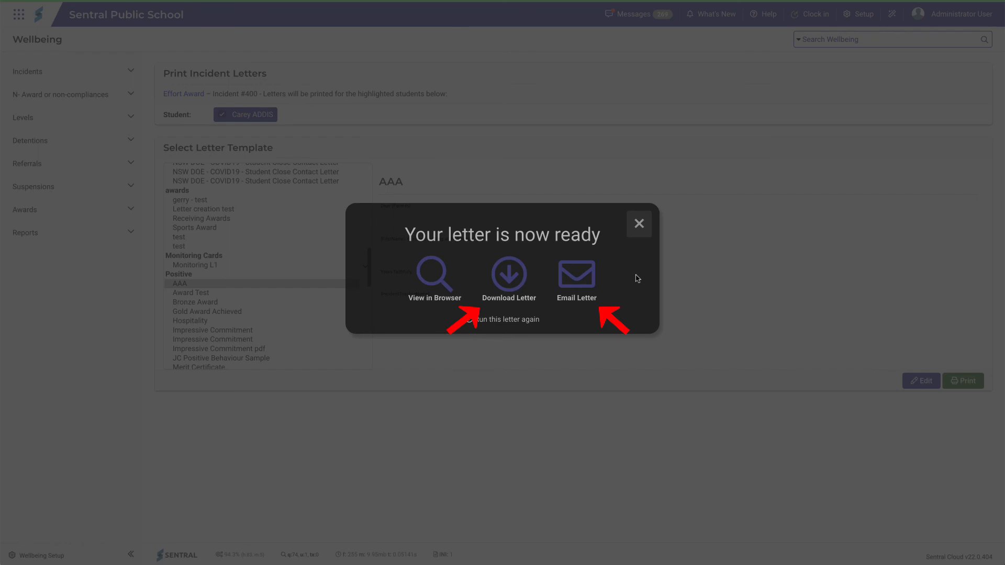
pyautogui.click(585, 283)
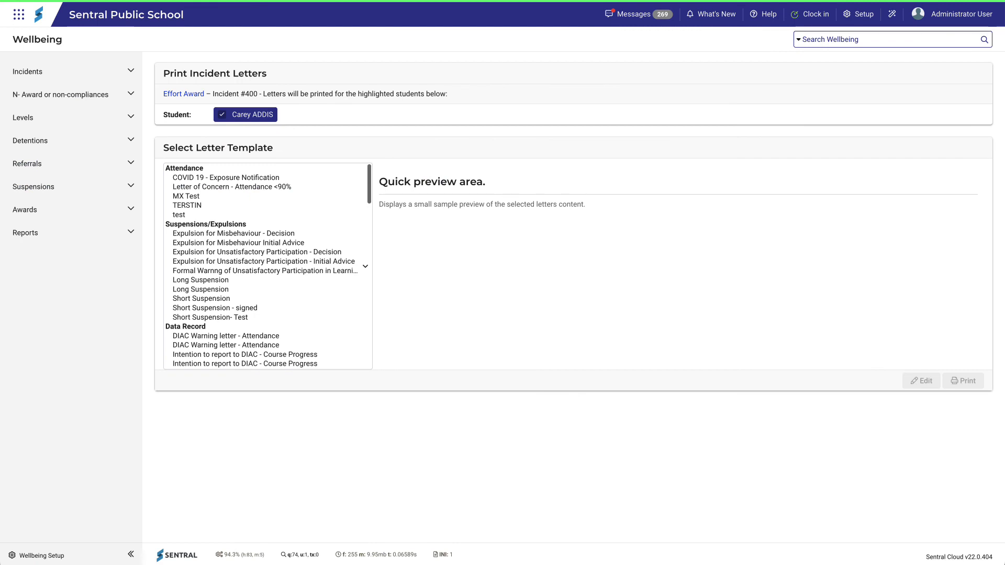
# Step: Open the Manage Letters page in Wellbeing Setup
pyautogui.click(862, 20)
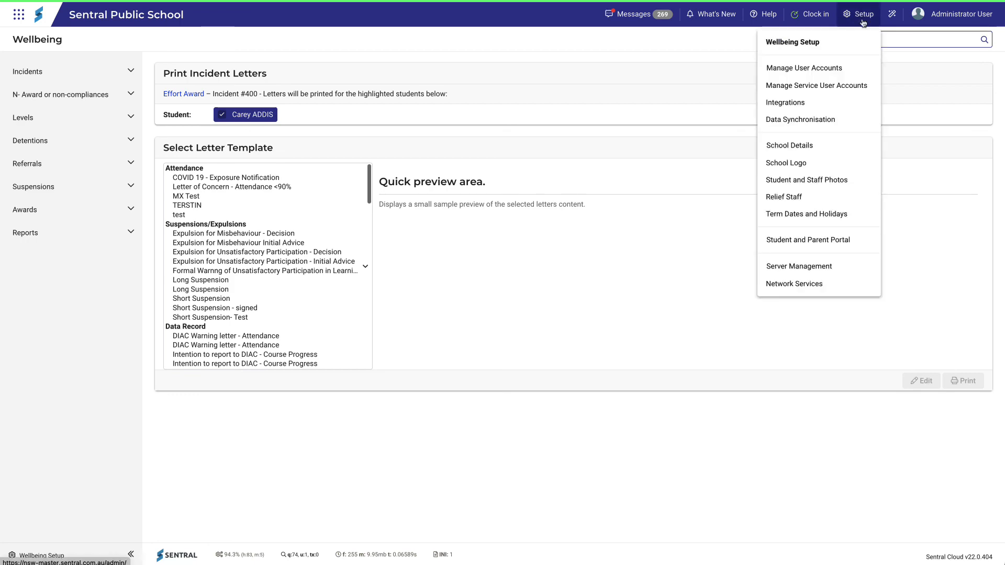
pyautogui.click(852, 44)
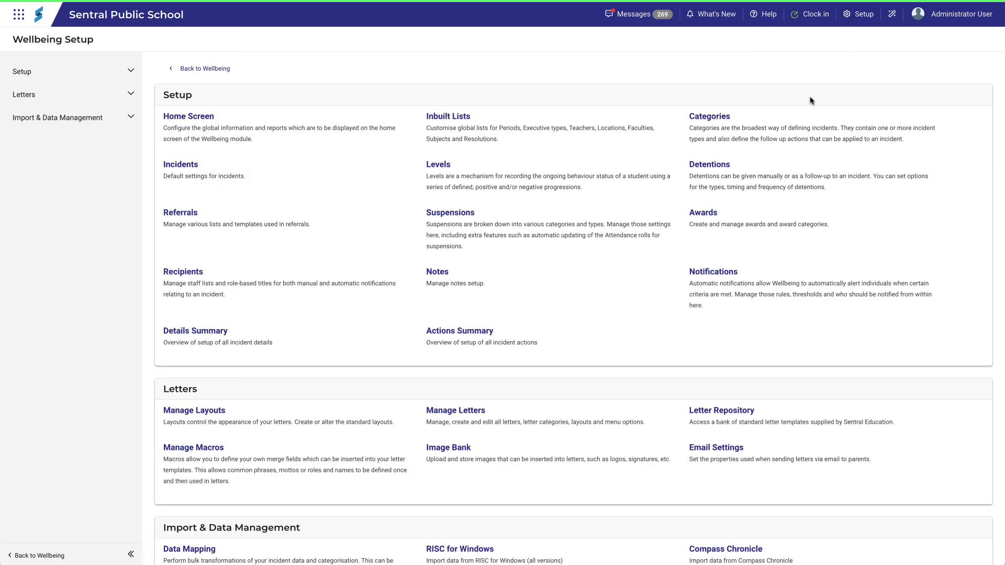
pyautogui.click(467, 419)
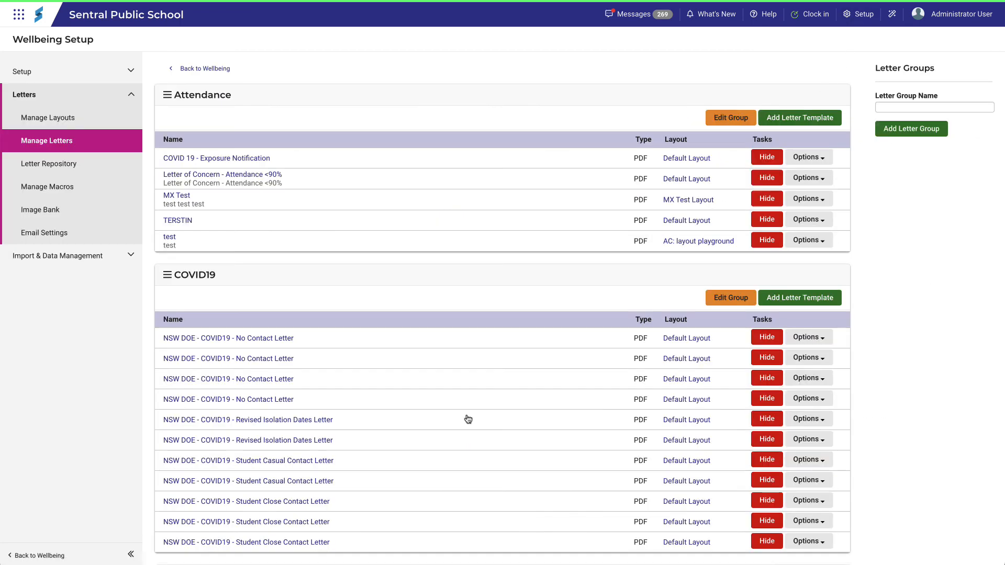